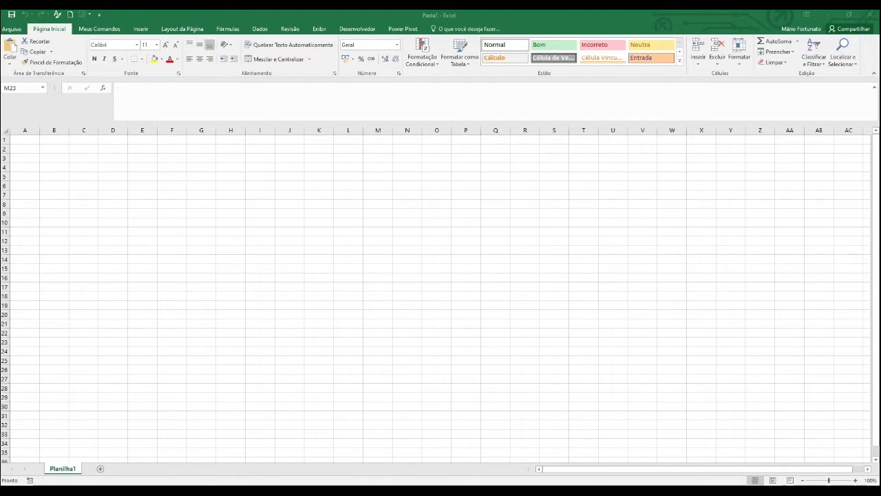
Step: Open the Visual Basic editor for Pasta1 from the Desenvolvedor tab's Código group
left_click(471, 337)
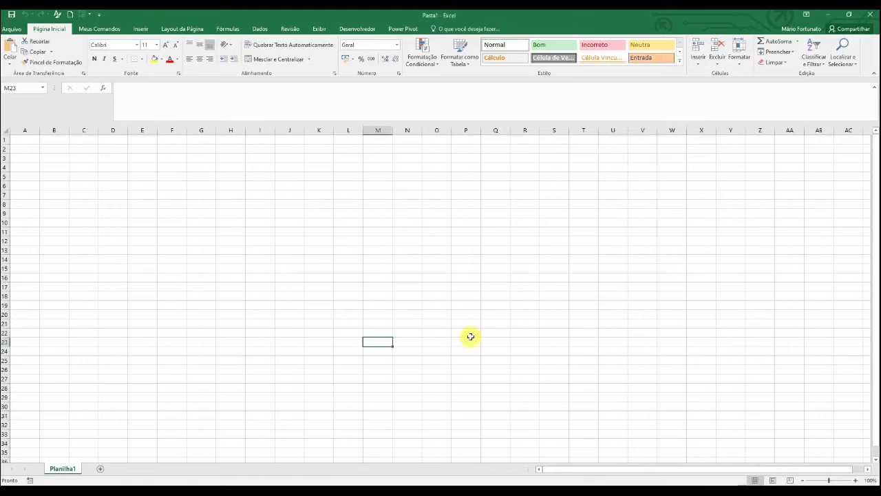
left_click(355, 28)
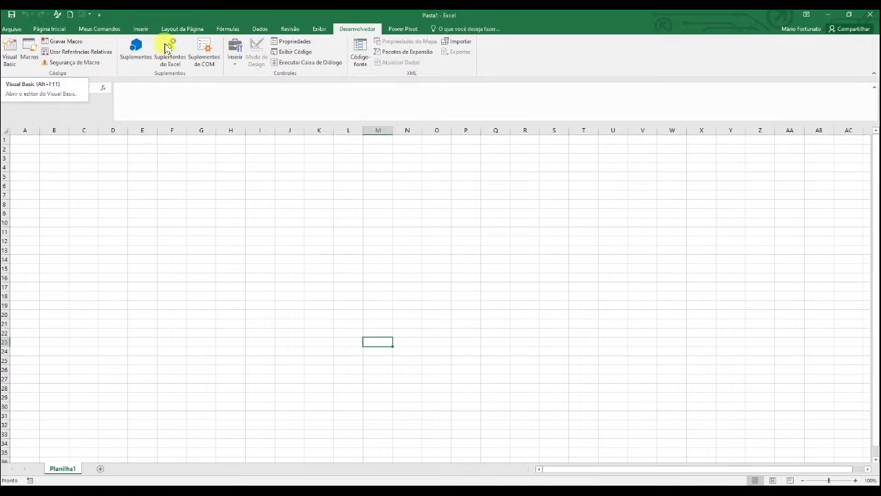
left_click(17, 59)
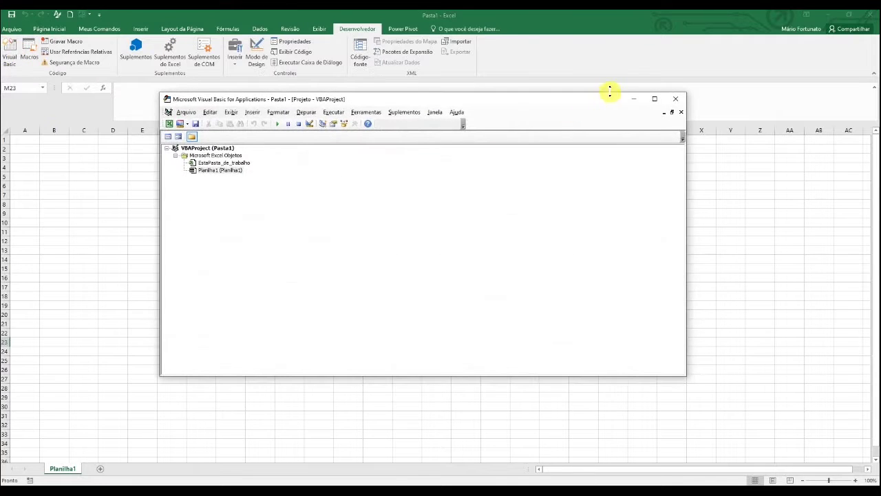
Step: Maximize the VBA editor and dock the Properties window below the Project Explorer
left_click(654, 100)
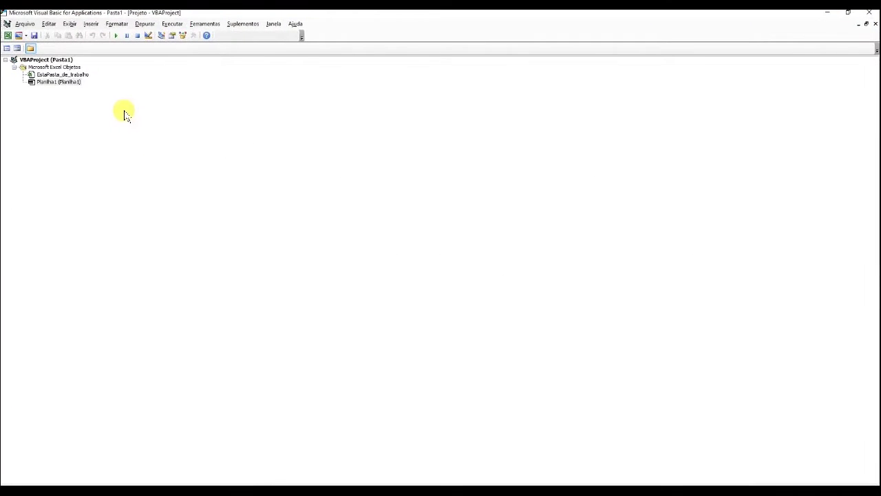
left_click(68, 26)
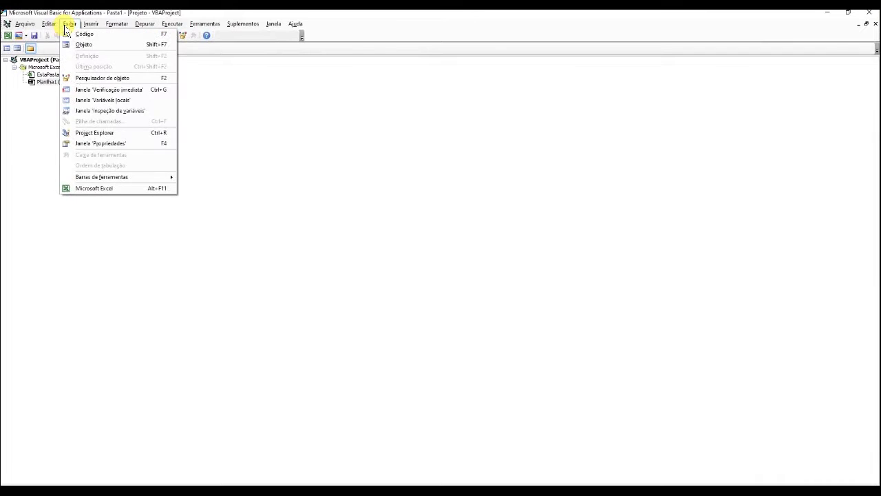
left_click(104, 143)
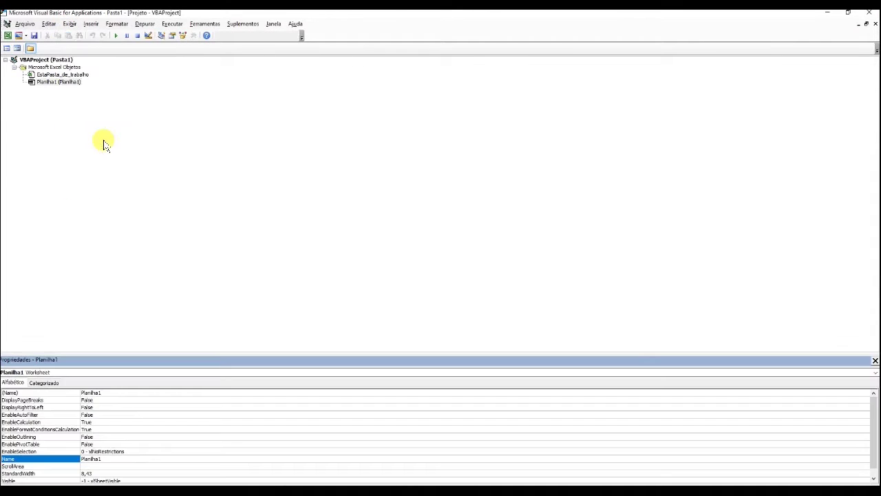
left_click(866, 25)
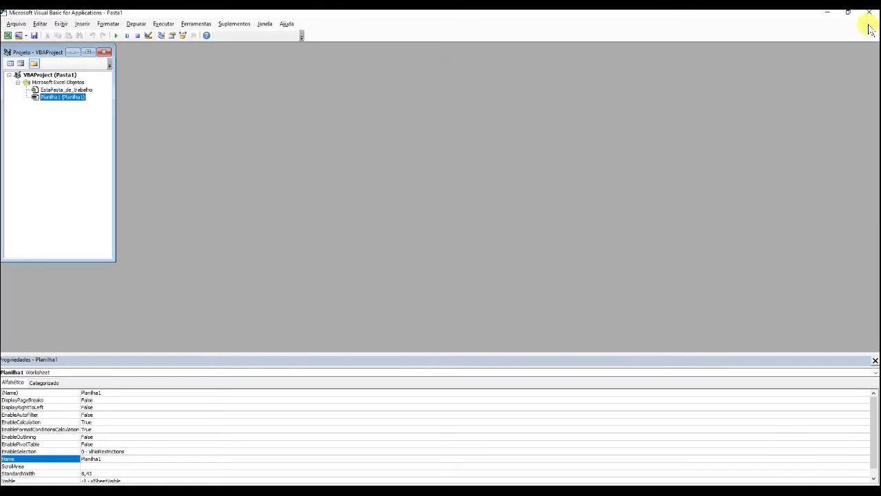
double_click(255, 360)
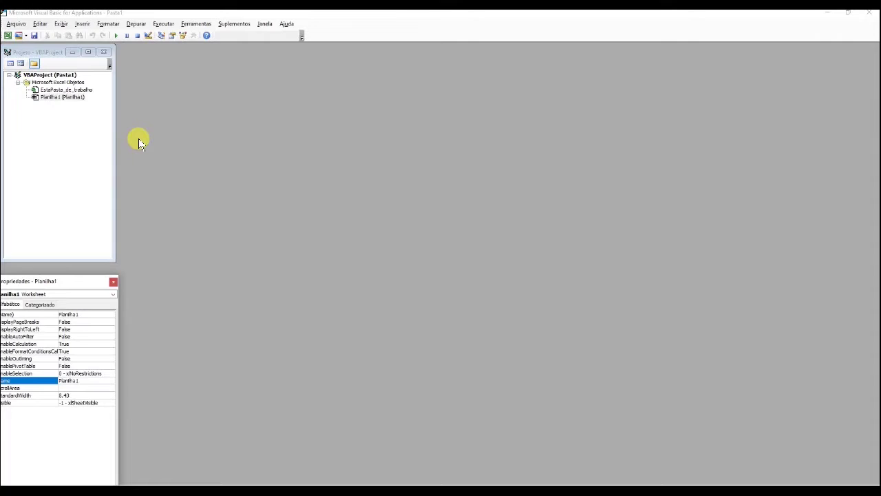
key("ctrl+r")
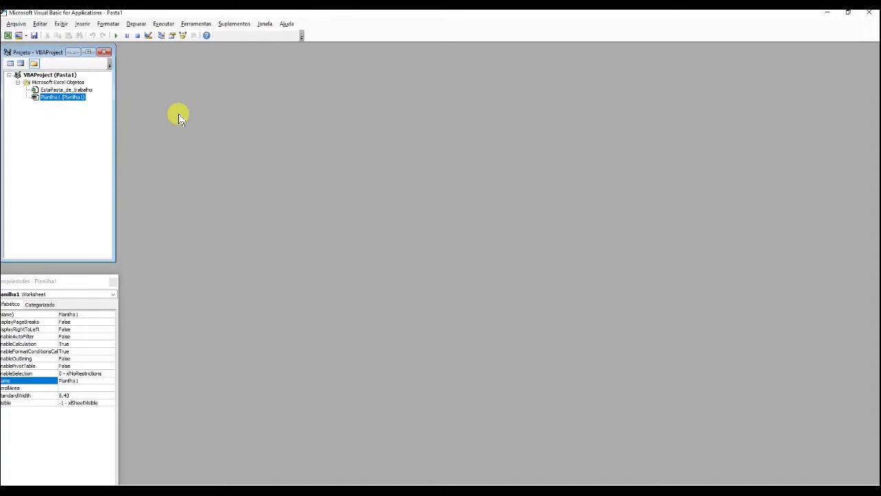
Step: Insert a new module, Módulo1, and drag its code window higher and taller
left_click(84, 24)
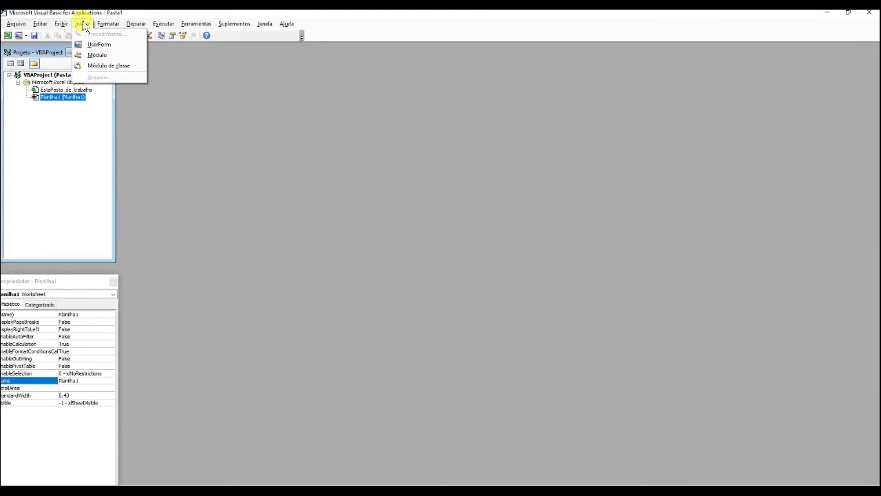
left_click(98, 55)
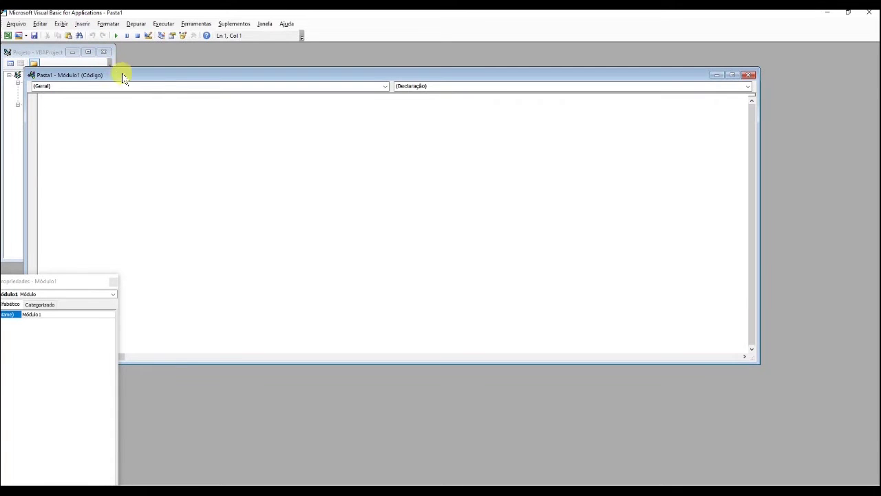
left_click_drag(252, 77, 238, 62)
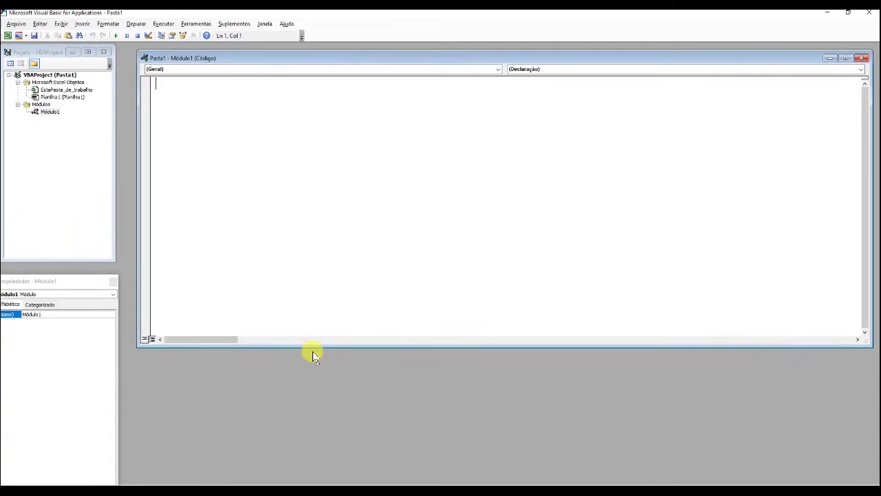
left_click_drag(323, 346, 337, 457)
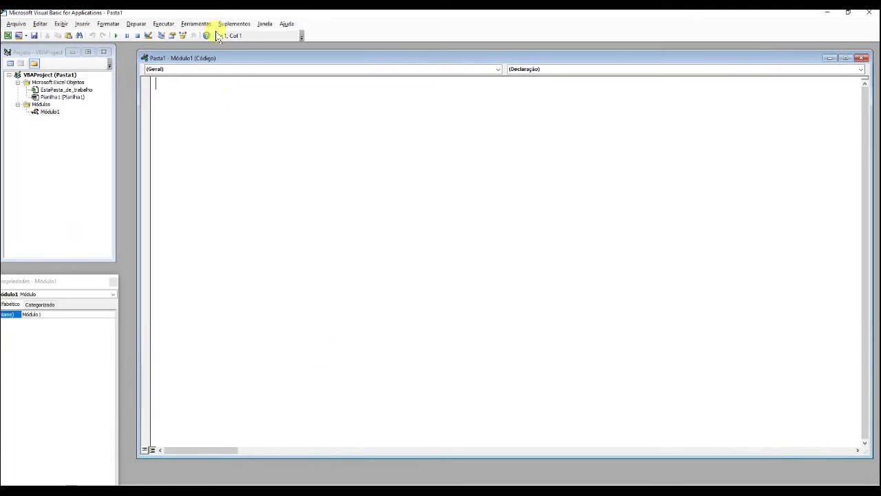
left_click_drag(223, 58, 216, 59)
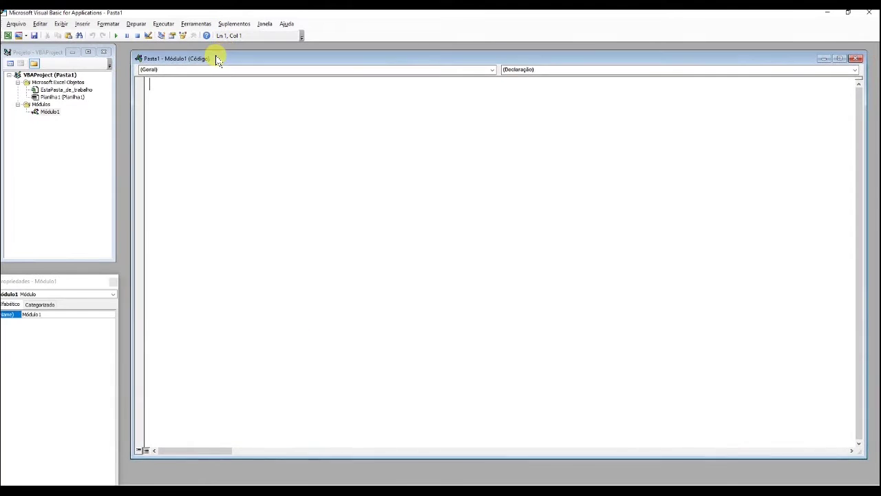
left_click(83, 25)
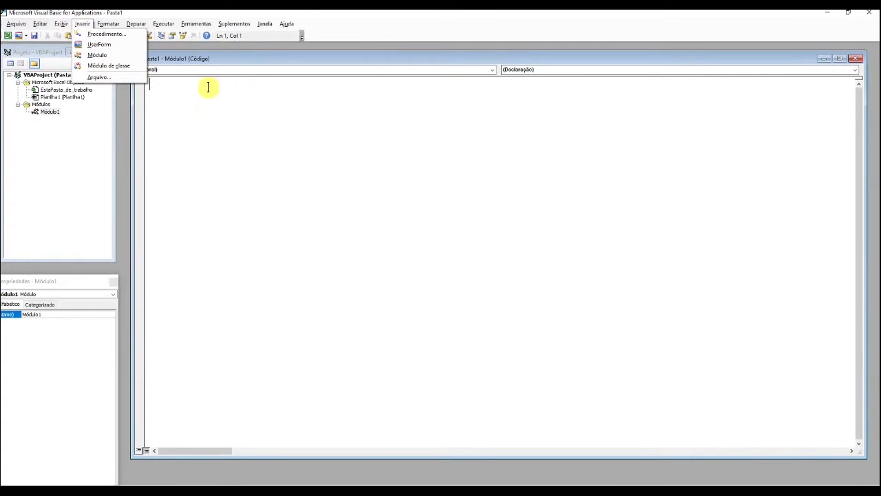
Step: Insert a public Sub procedure named 'teste' and add a blank line inside its body
left_click(100, 34)
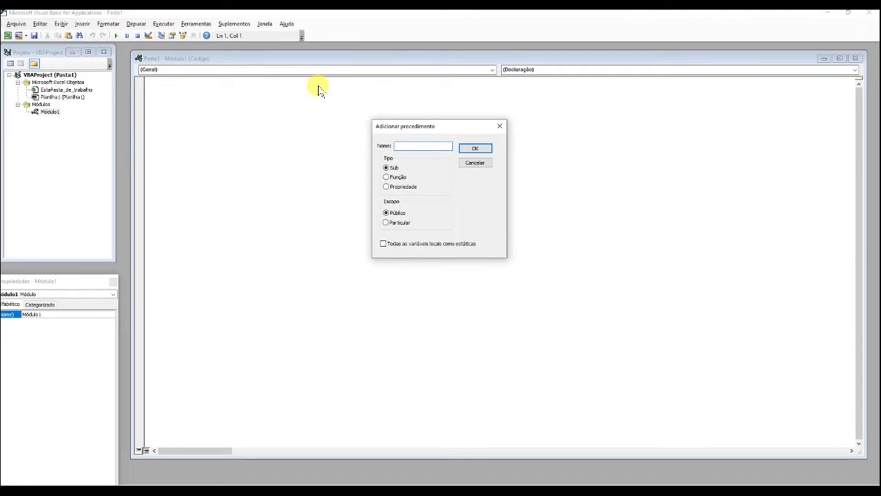
type("teste")
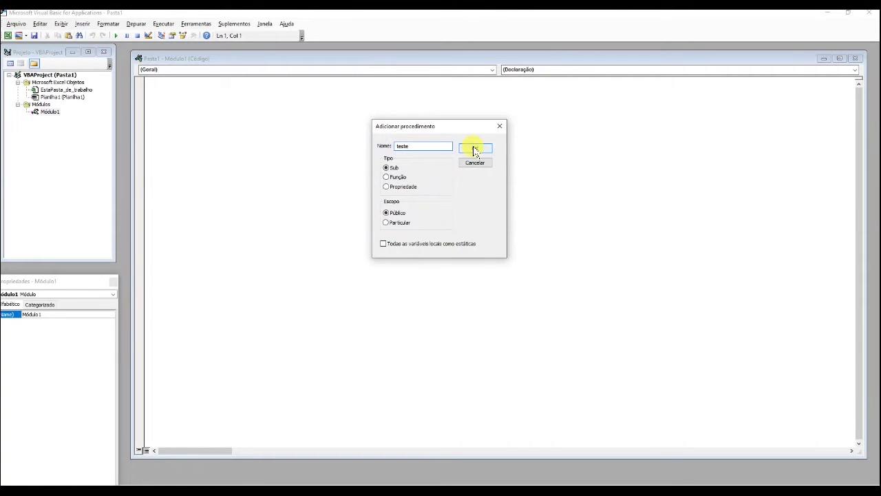
left_click(474, 149)
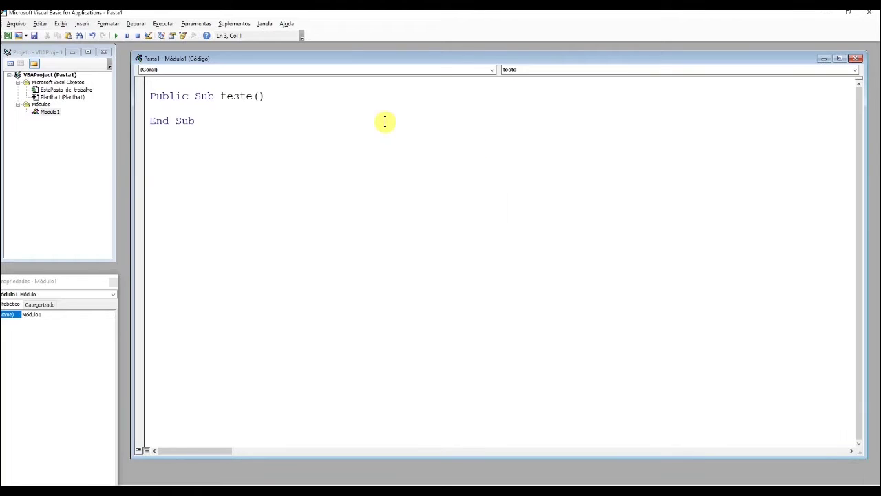
key("Return")
key("Return")
key("Return")
key("Up")
key("Up")
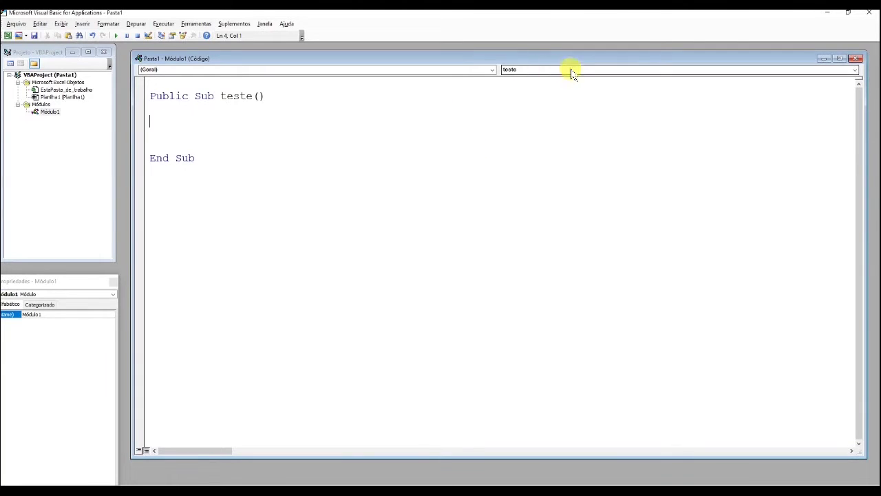
left_click(850, 17)
Step: Close the Properties pane and move the editor window to the top right over Excel
left_click_drag(495, 103, 683, 187)
left_click(114, 283)
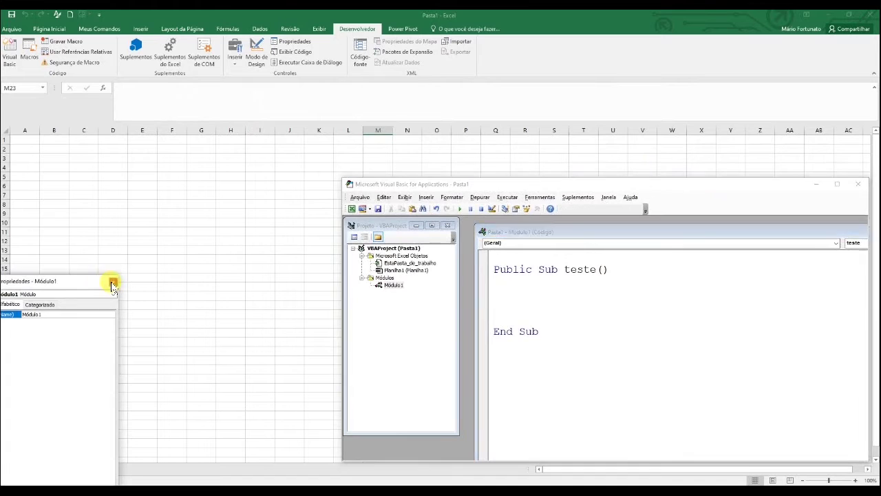
left_click(114, 283)
left_click_drag(551, 184, 556, 29)
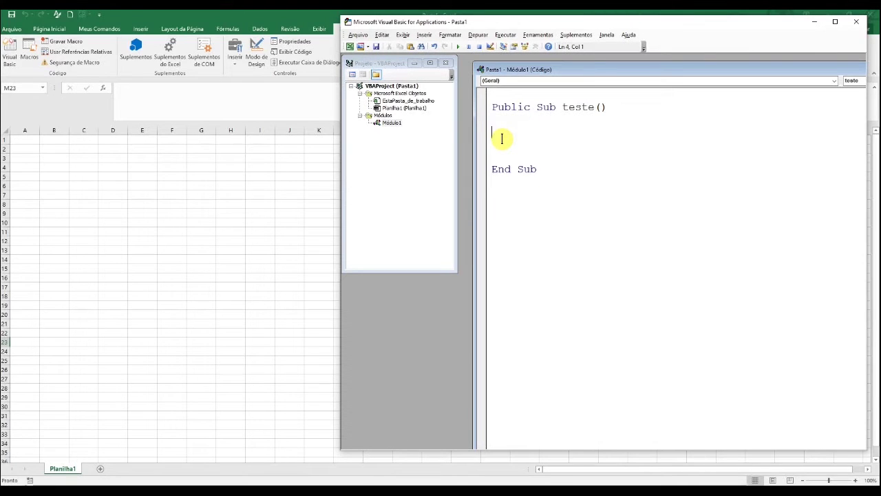
Step: Write ActiveCell.Value inside the teste procedure, then switch back to the Excel sheet
type("act")
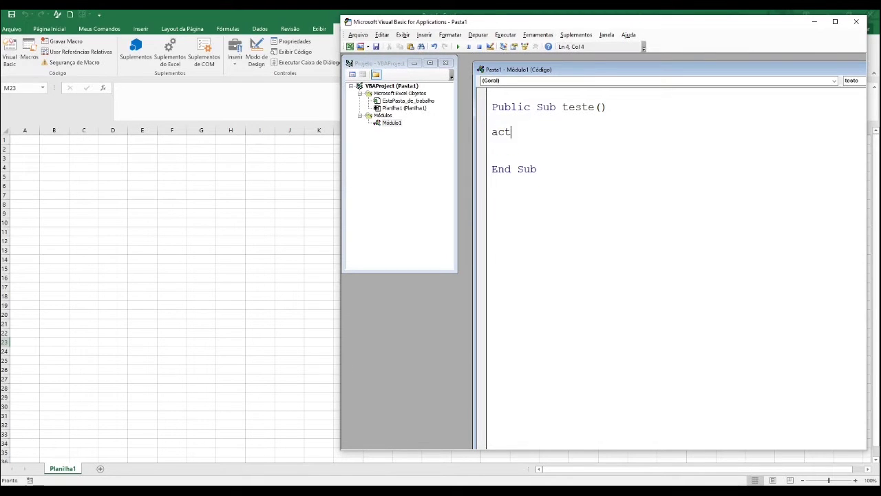
type("ivecell")
key("Return")
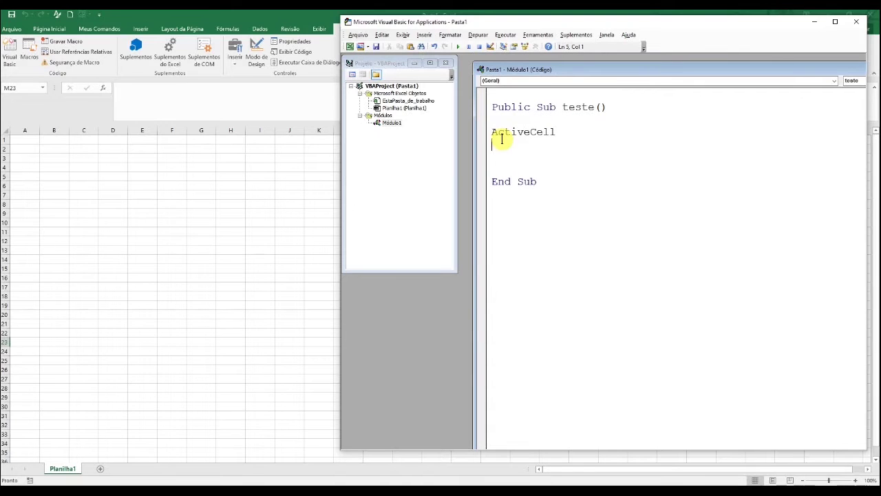
key("BackSpace")
type(".va")
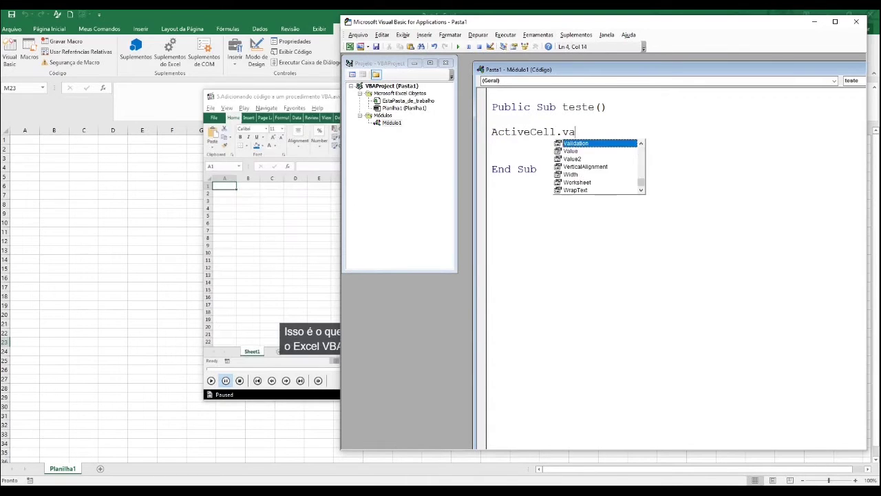
type("lue")
left_click(492, 131)
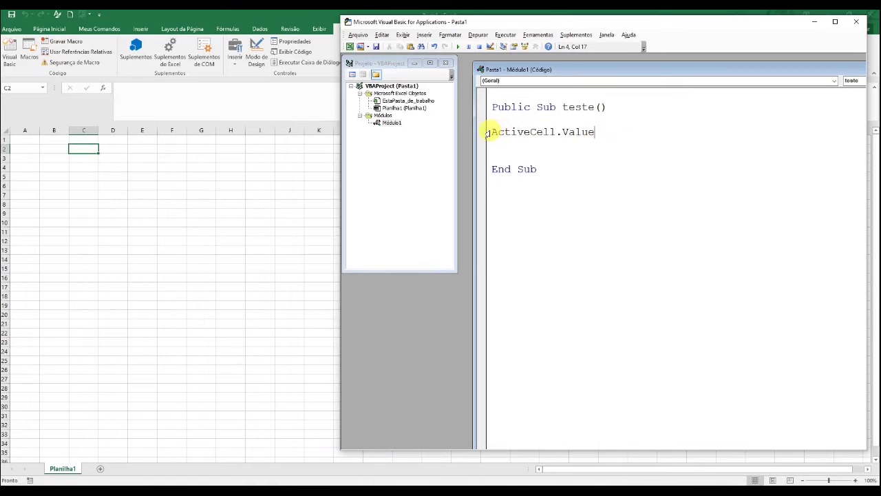
left_click_drag(492, 131, 555, 131)
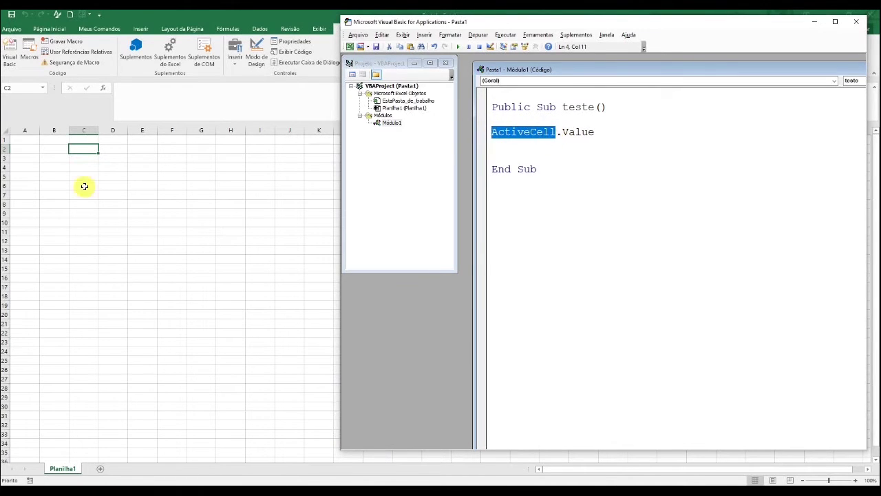
left_click(52, 148)
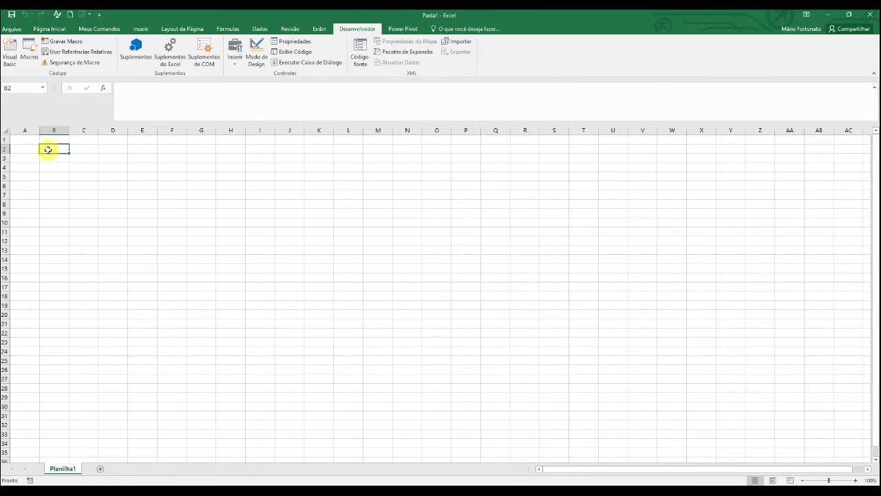
left_click(31, 141)
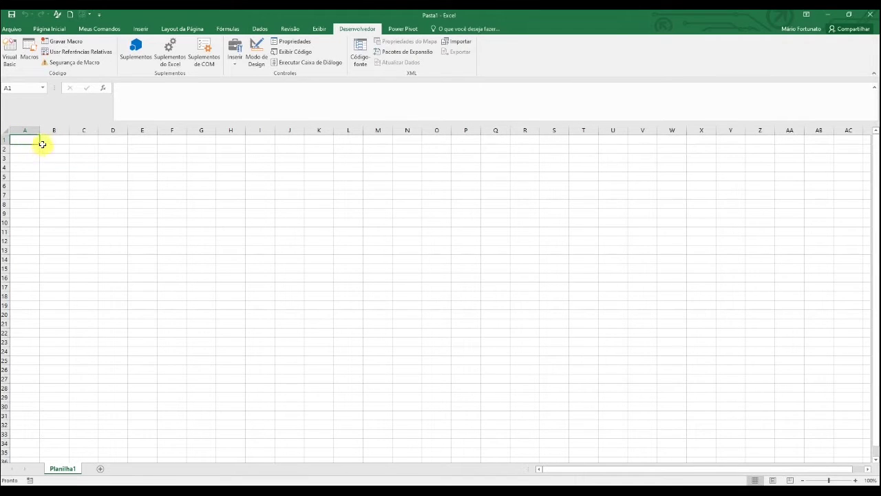
Step: Make A1 the active cell on Planilha1, then switch back to the VBA editor
left_click(48, 140)
left_click(30, 147)
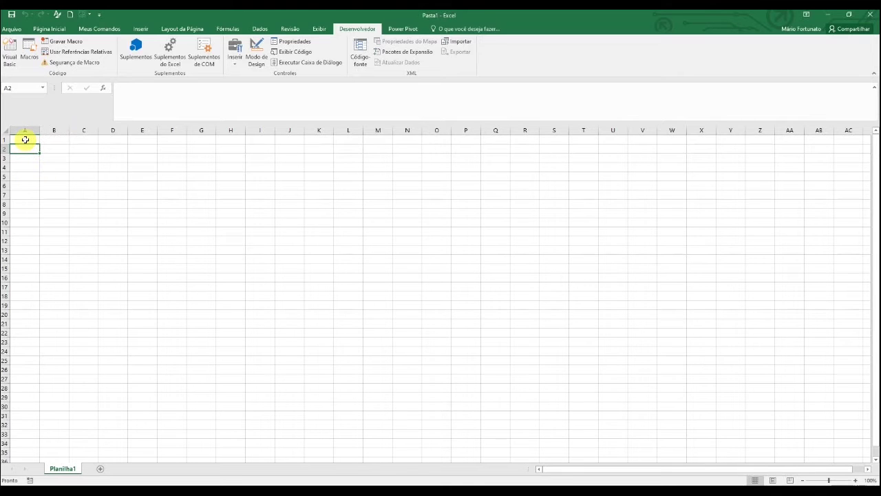
left_click(25, 140)
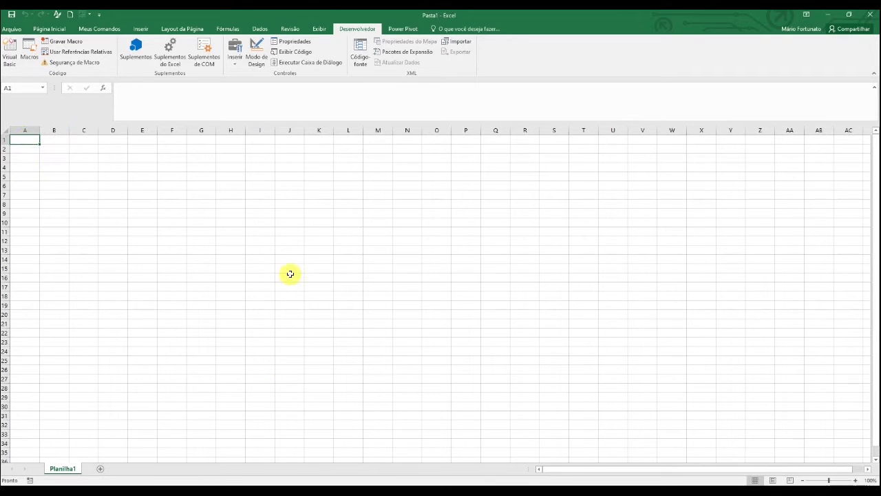
key("alt+Tab")
left_click(577, 207)
Step: Complete the code line as ActiveCell.Value = "Aula Excel"
left_click(582, 132)
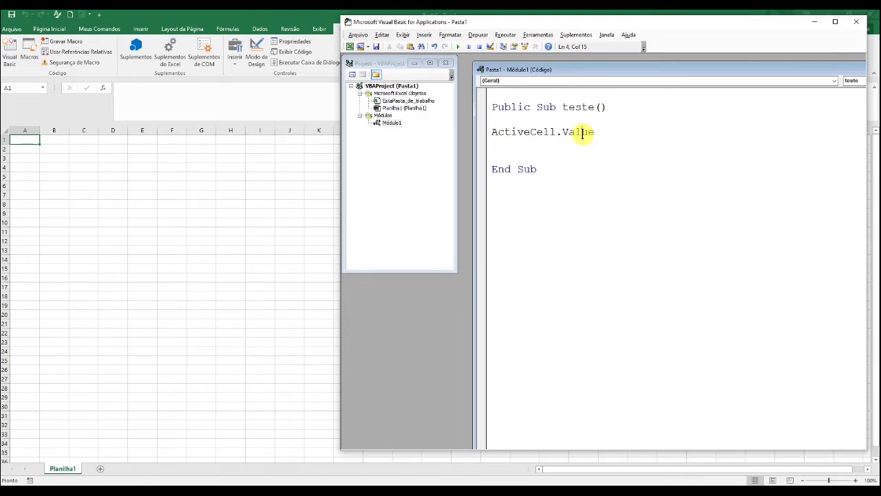
double_click(584, 132)
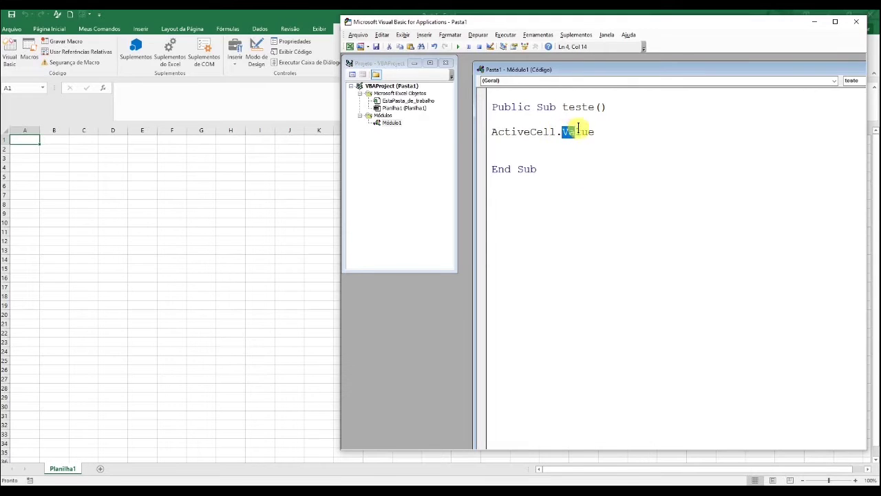
left_click(596, 131)
double_click(566, 131)
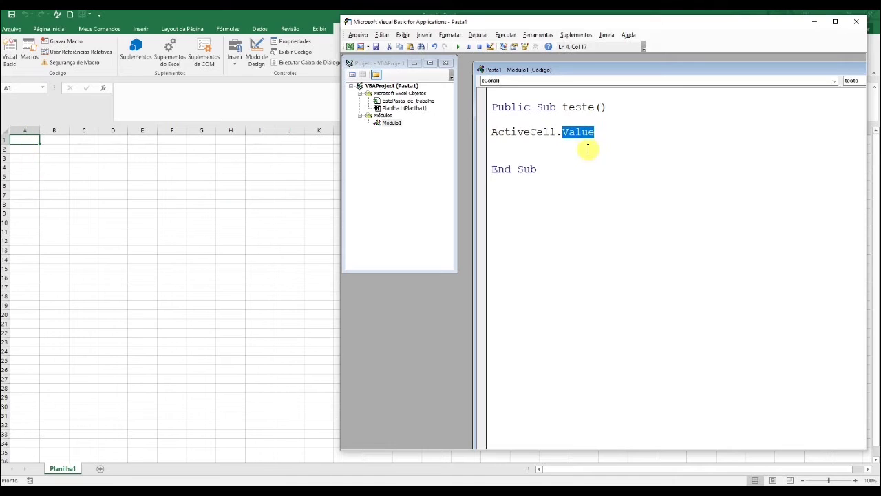
left_click(624, 133)
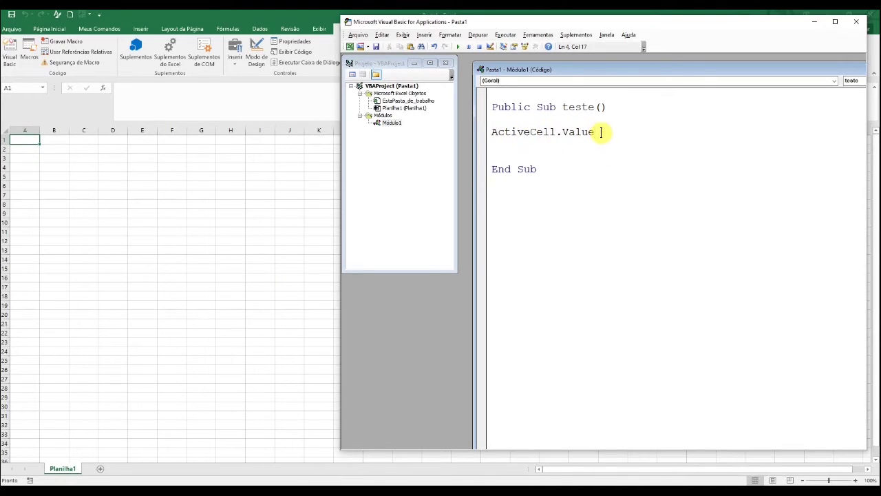
type(" =")
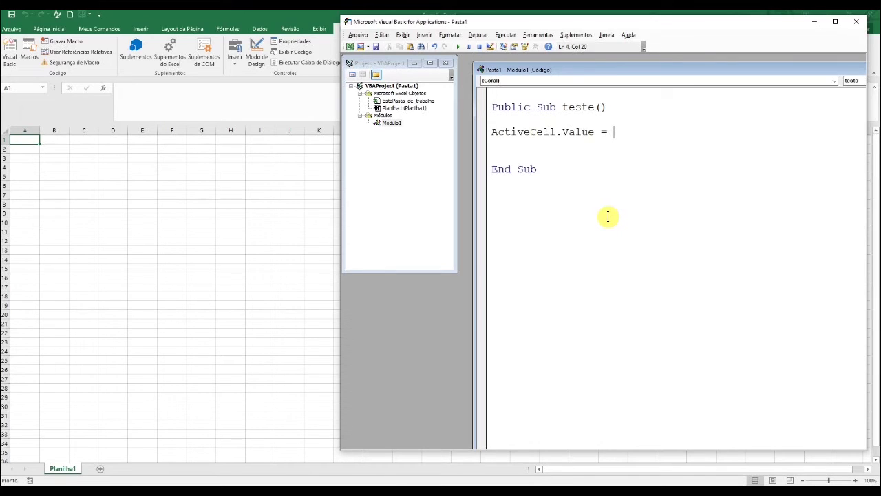
type("\"")
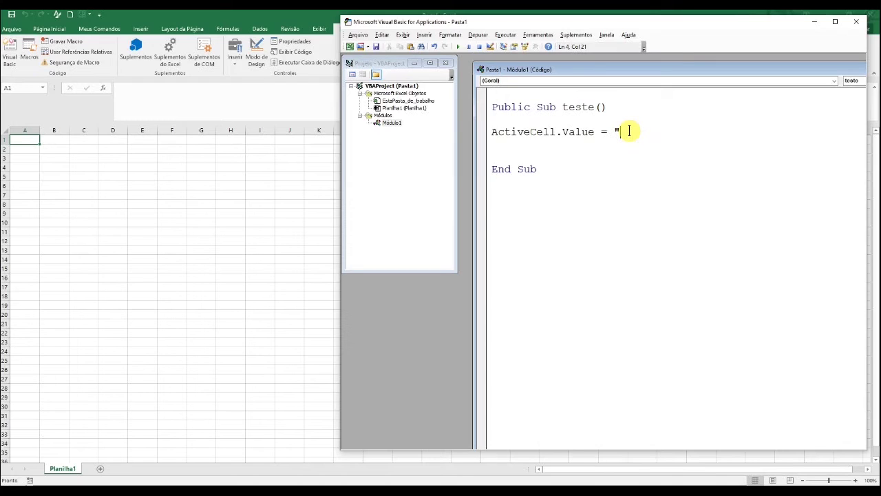
type("Au")
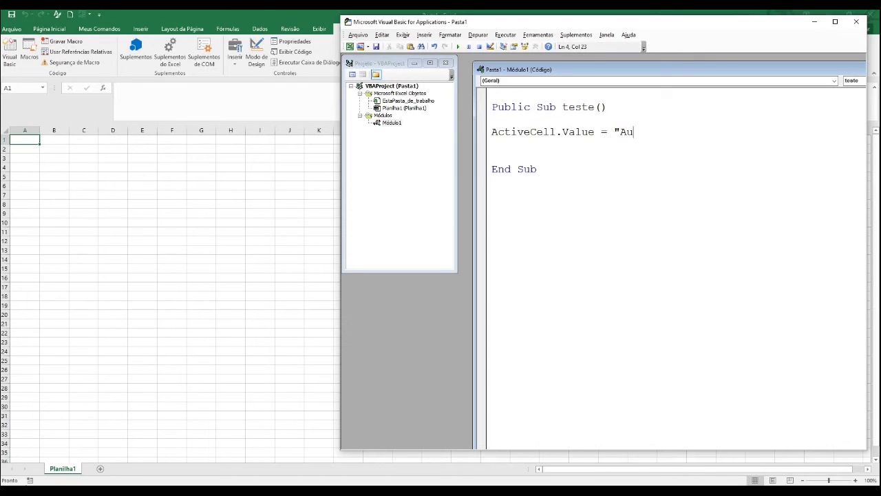
type("la Ex")
type("cel\"")
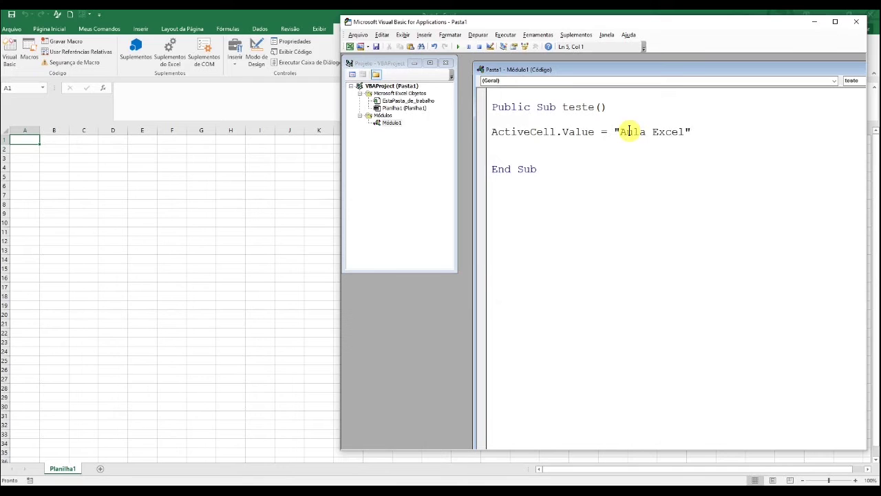
Step: Delete the blank line before End Sub and close the VBA editor
left_click(835, 22)
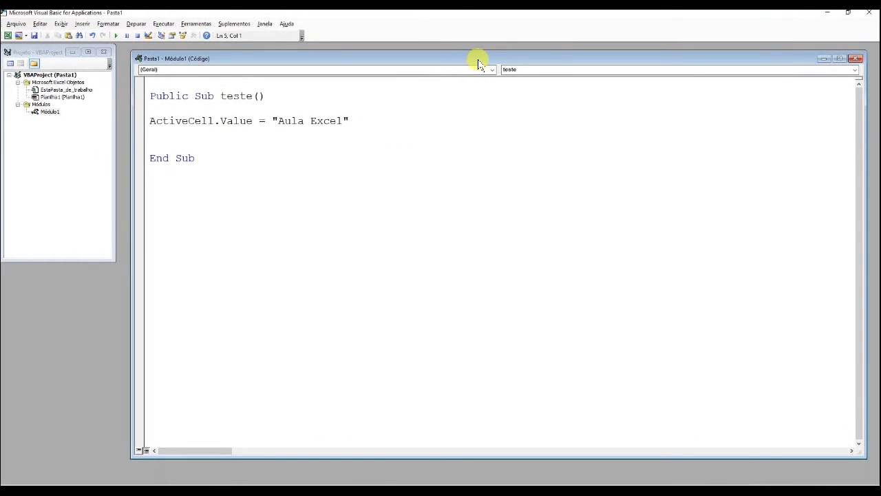
left_click(272, 192)
left_click(186, 141)
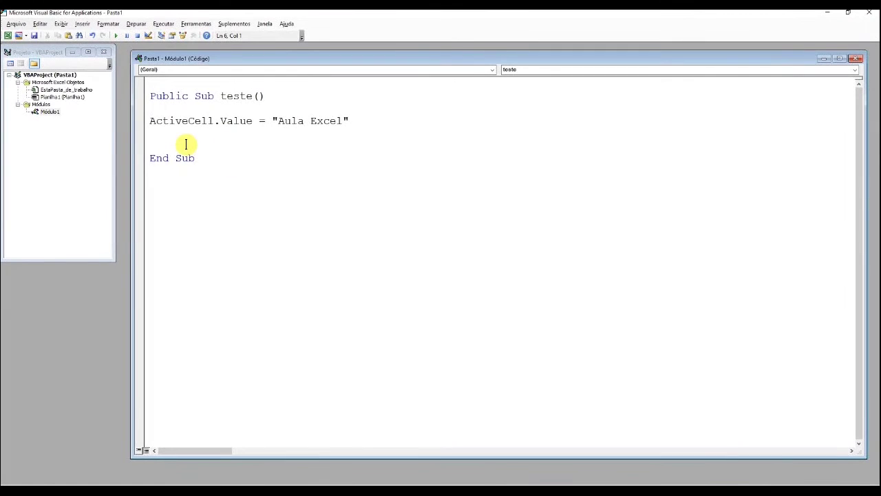
key("BackSpace")
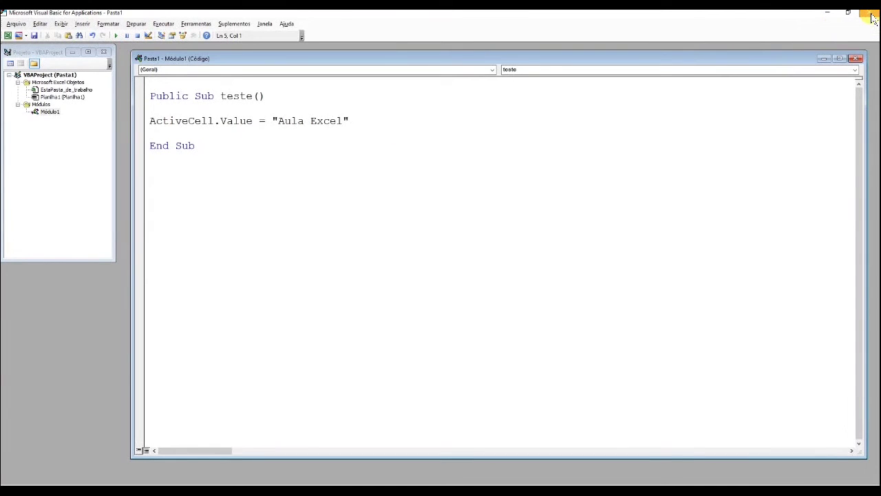
left_click(871, 19)
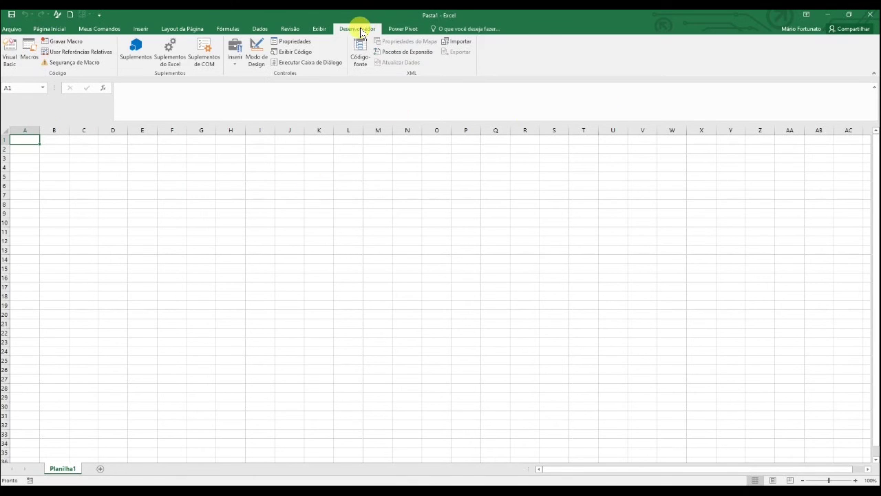
Step: Run the teste macro with A1 selected and widen column A to fit 'Aula Excel'
left_click(21, 46)
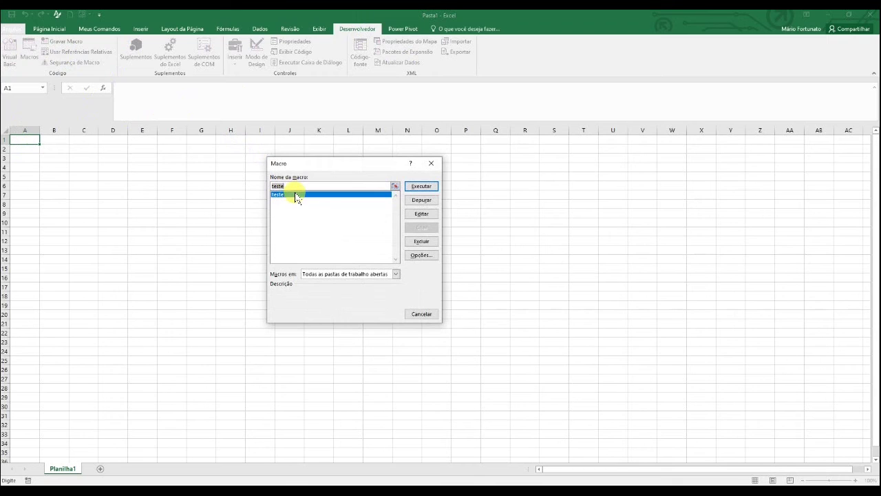
left_click(418, 187)
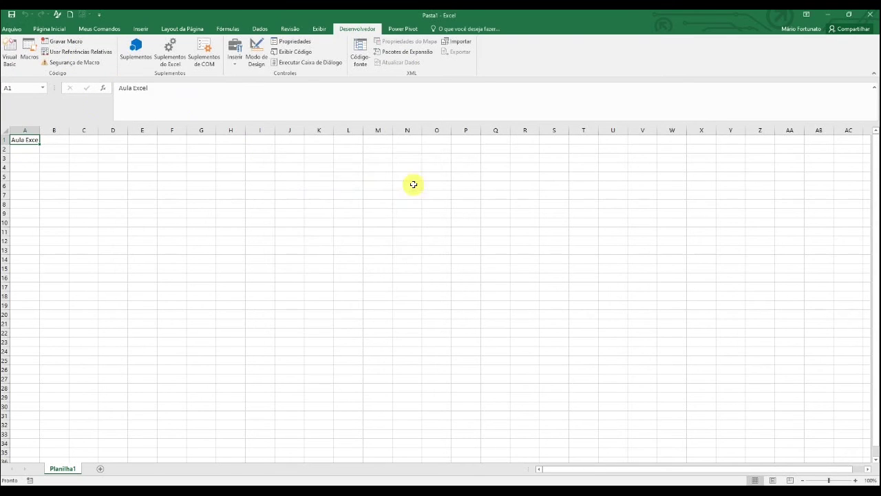
left_click_drag(39, 131, 67, 130)
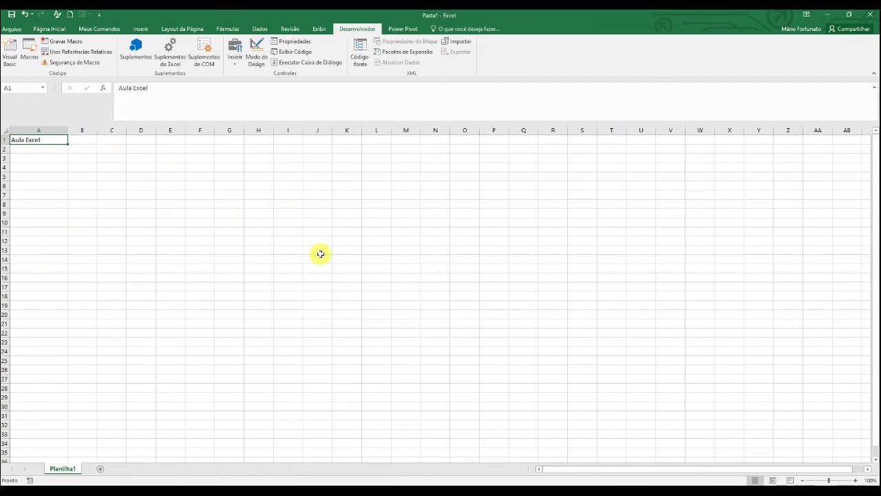
Step: Run teste again on cell B9, widen column B, and reopen the editor with Alt+F11
left_click(387, 168)
left_click(147, 169)
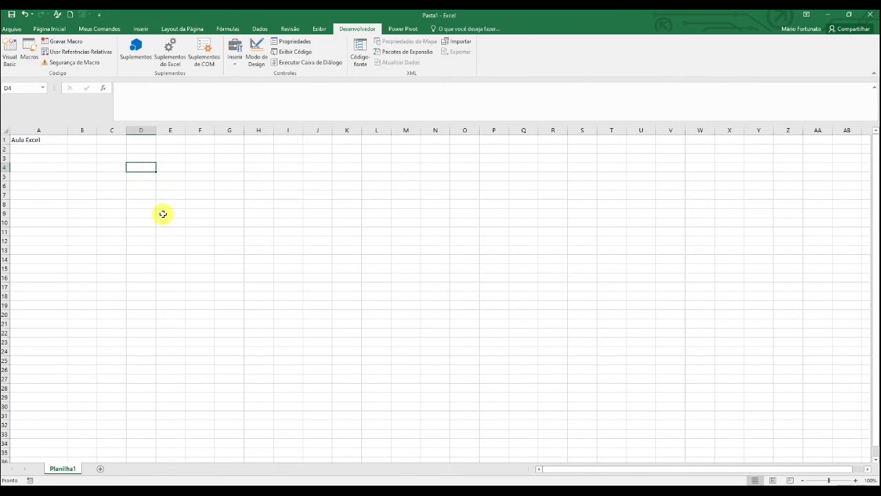
left_click(170, 180)
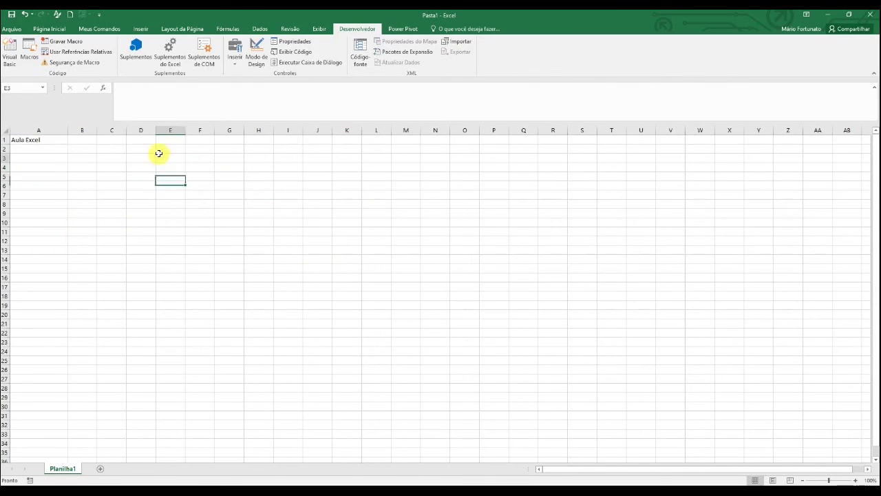
left_click(160, 157)
left_click(84, 213)
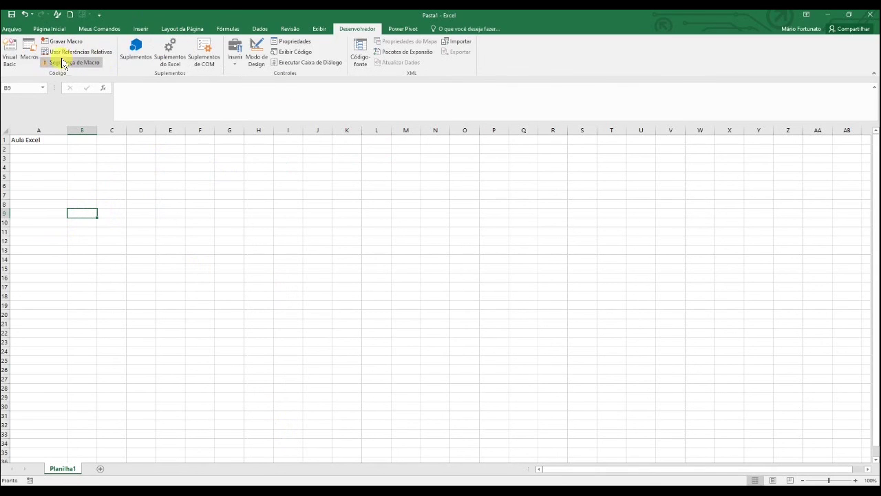
left_click(29, 49)
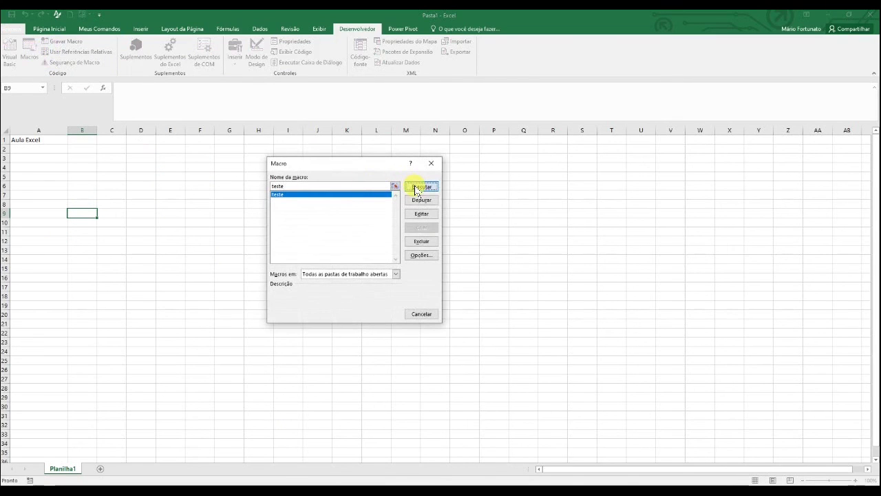
left_click(411, 186)
left_click_drag(94, 130, 109, 130)
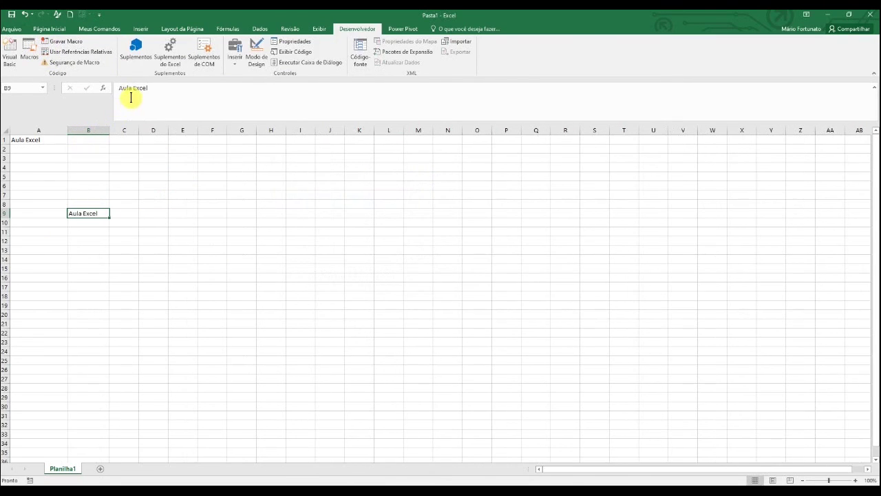
key("alt")
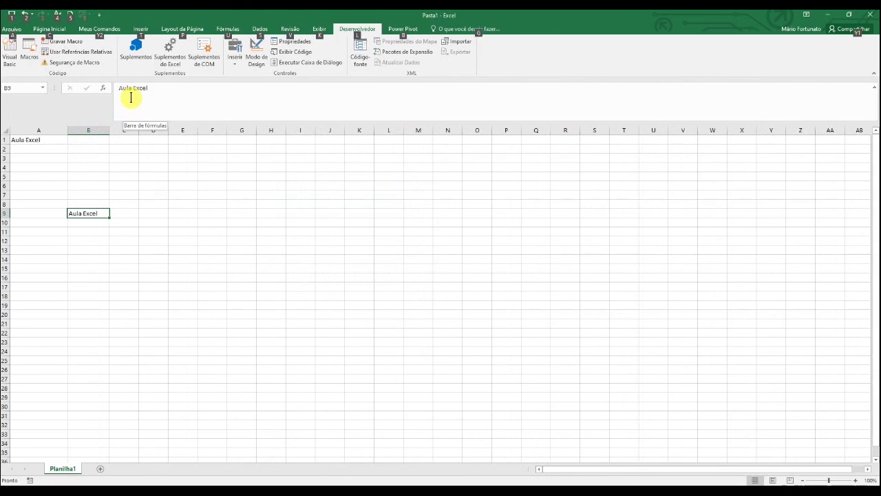
key("alt+F11")
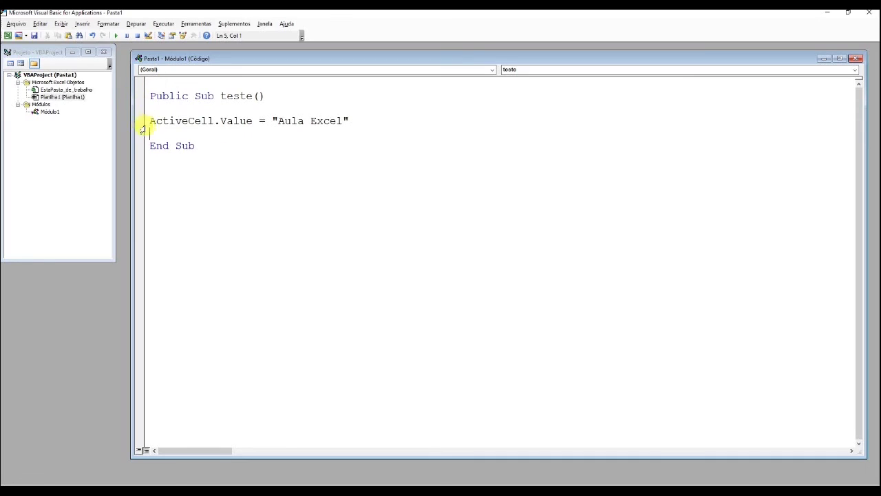
mouse_move(154, 121)
left_mouse_down()
mouse_move(245, 121)
mouse_move(162, 120)
left_mouse_up()
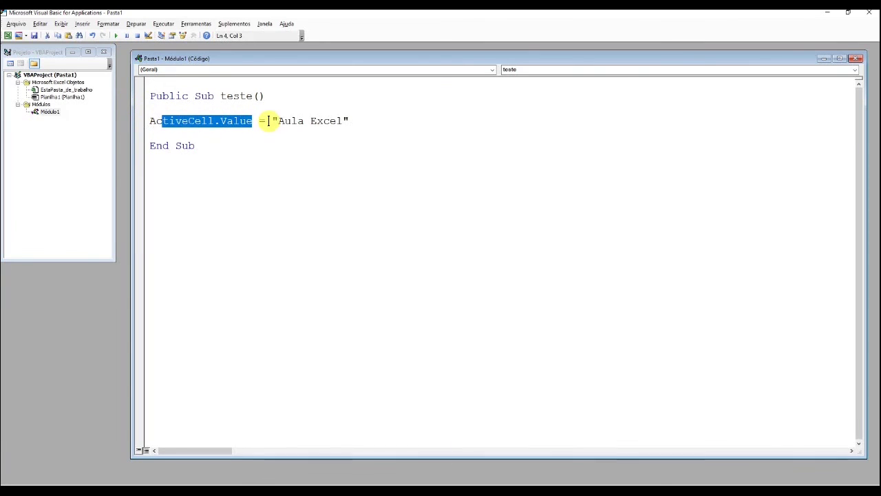
left_click_drag(273, 121, 350, 120)
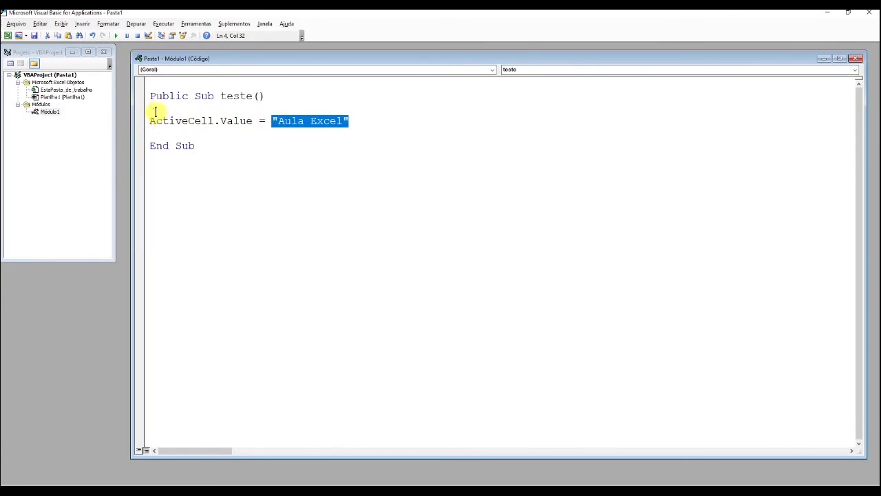
left_click_drag(149, 121, 240, 121)
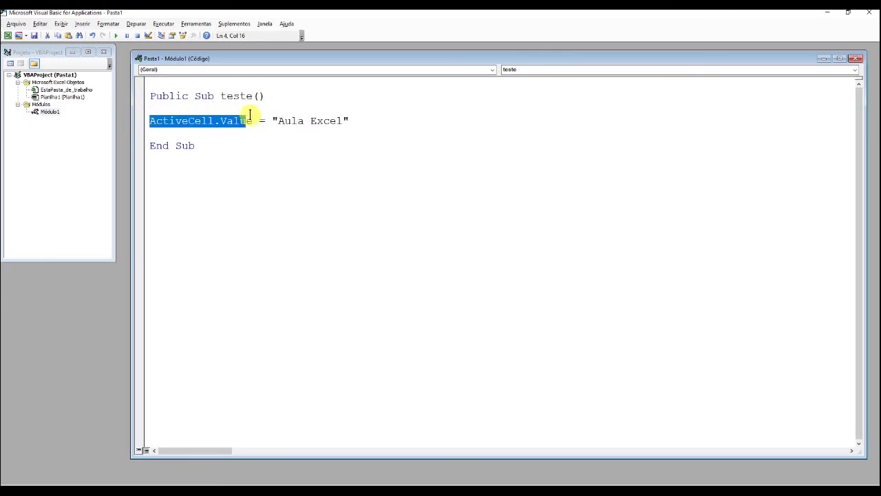